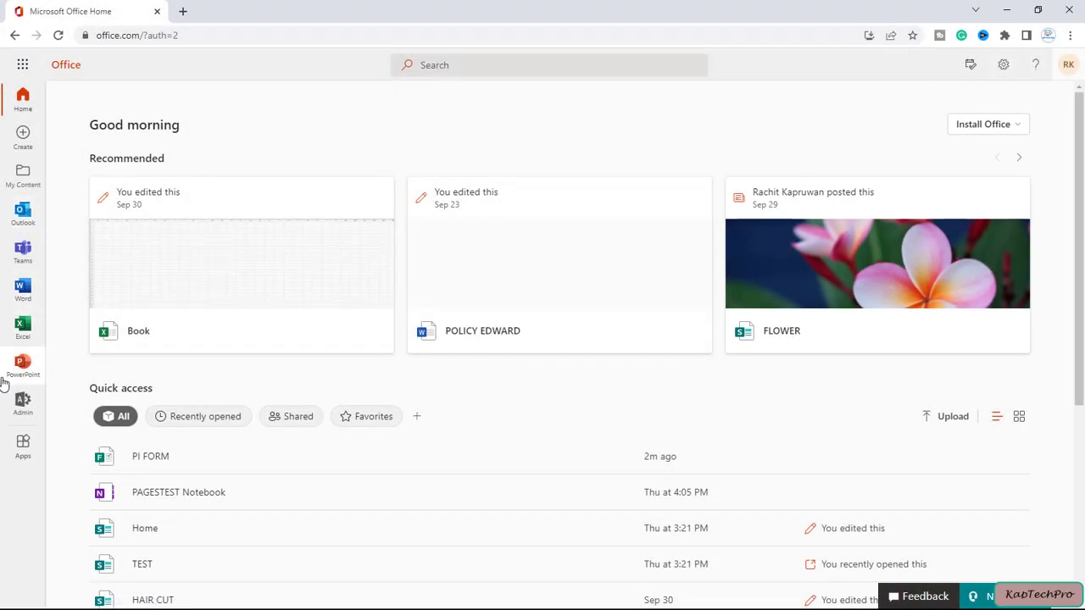
Open Microsoft Forms from the Office home page and open the PI FORM for editing
{"action": "left_click", "coordinate": [22, 66]}
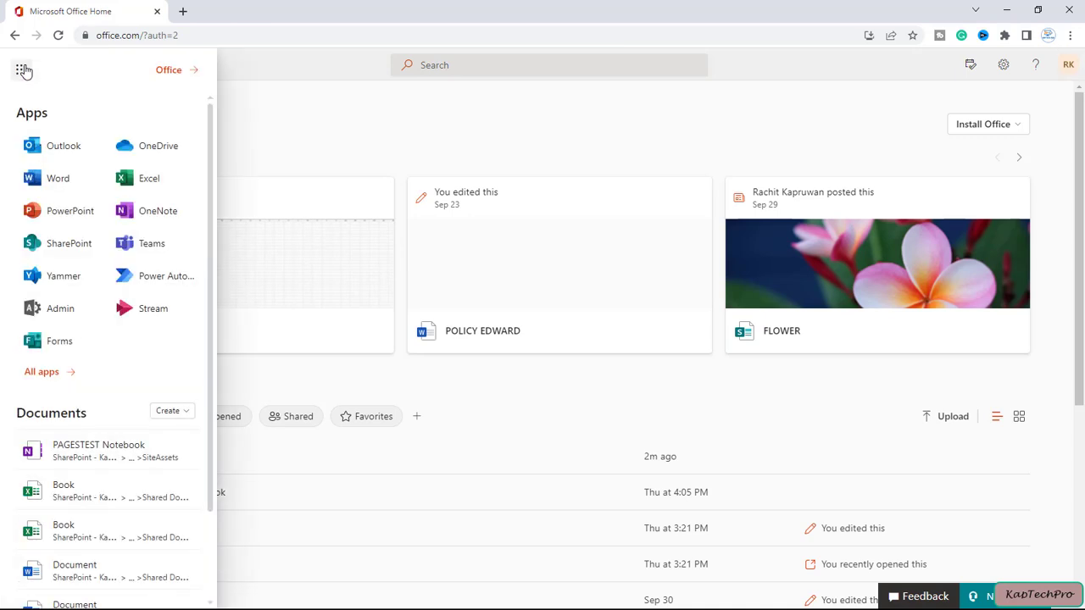
{"action": "left_click", "coordinate": [51, 343]}
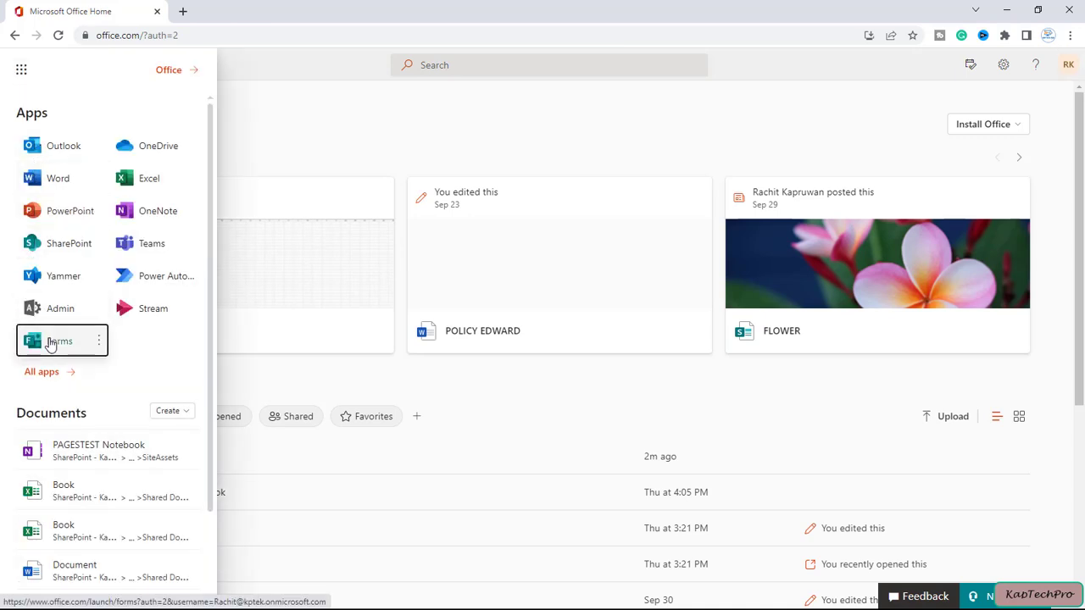
{"action": "left_click", "coordinate": [246, 11]}
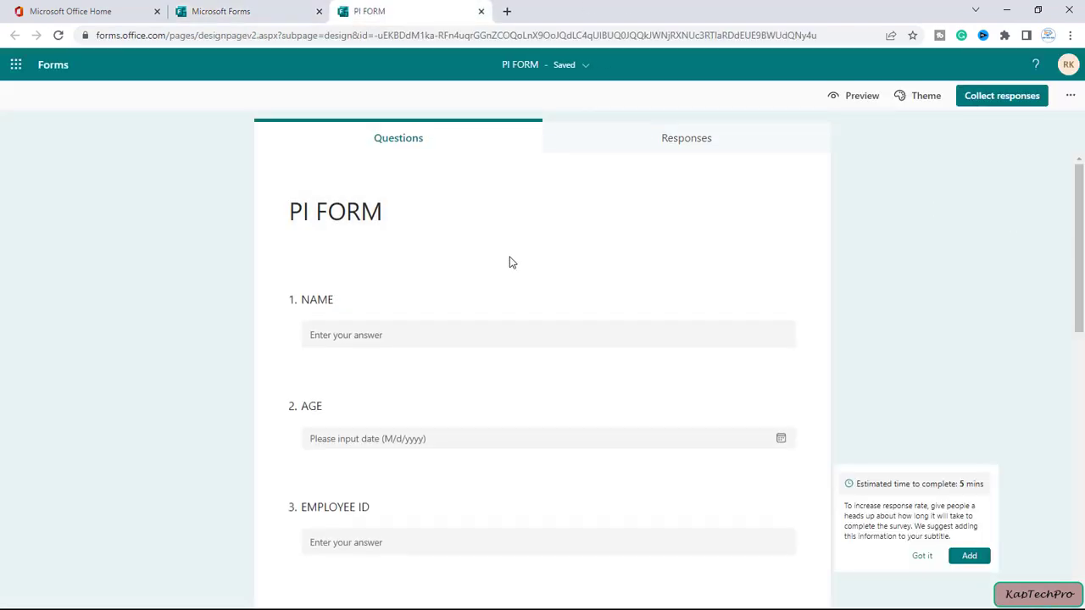
Review the existing questions of PI FORM from NAME through DEPARTMENT
{"action": "scroll", "coordinate": [409, 288], "scroll_direction": "down", "scroll_amount": 5}
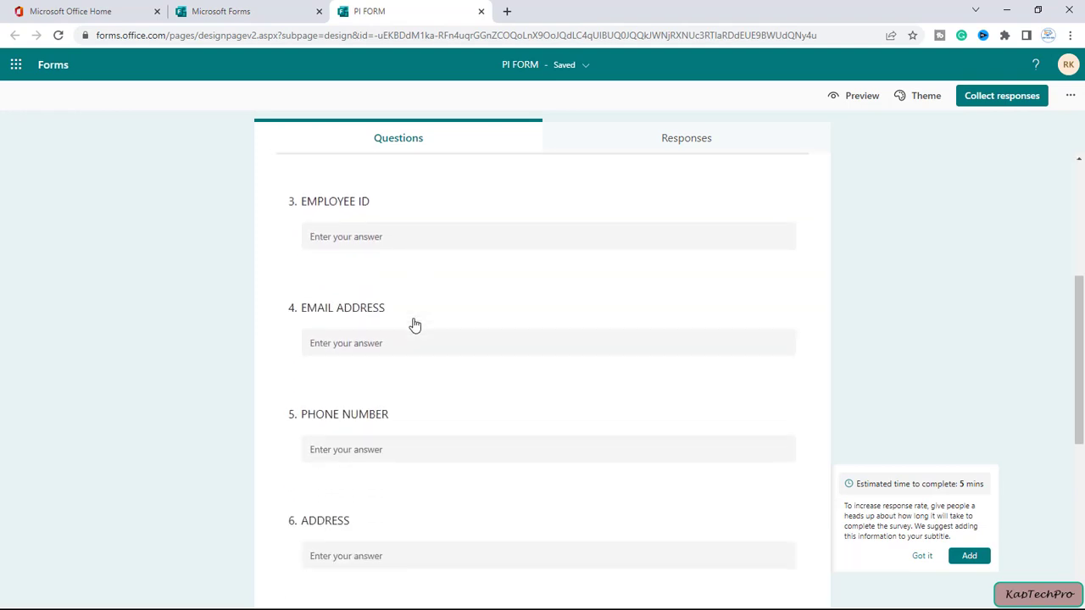
{"action": "scroll", "coordinate": [413, 289], "scroll_direction": "down", "scroll_amount": 3}
{"action": "scroll", "coordinate": [411, 288], "scroll_direction": "up", "scroll_amount": 8}
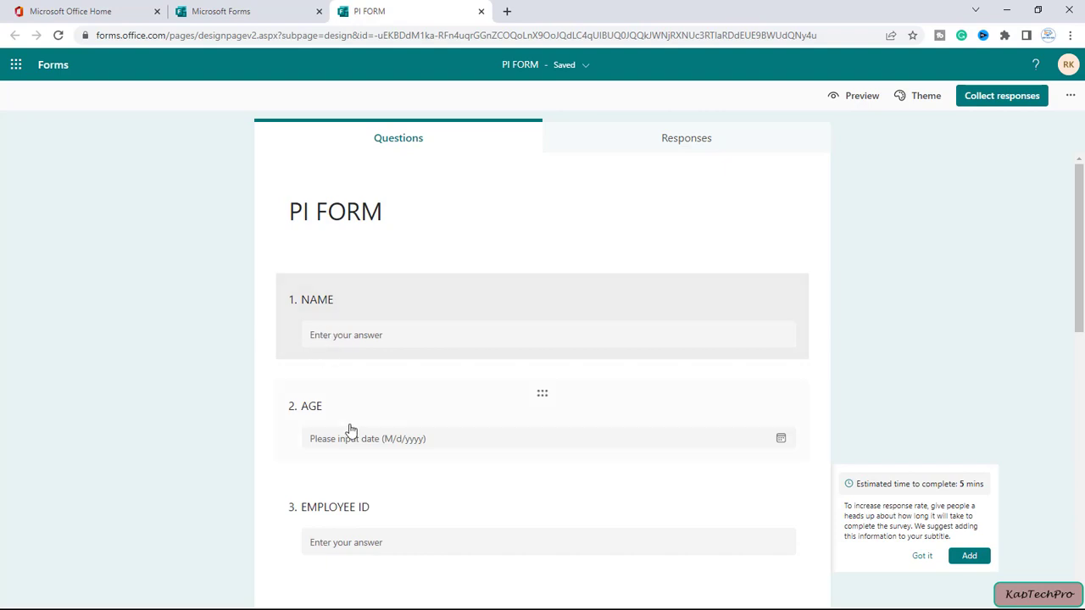
{"action": "scroll", "coordinate": [373, 449], "scroll_direction": "down", "scroll_amount": 1}
{"action": "scroll", "coordinate": [376, 454], "scroll_direction": "down", "scroll_amount": 4}
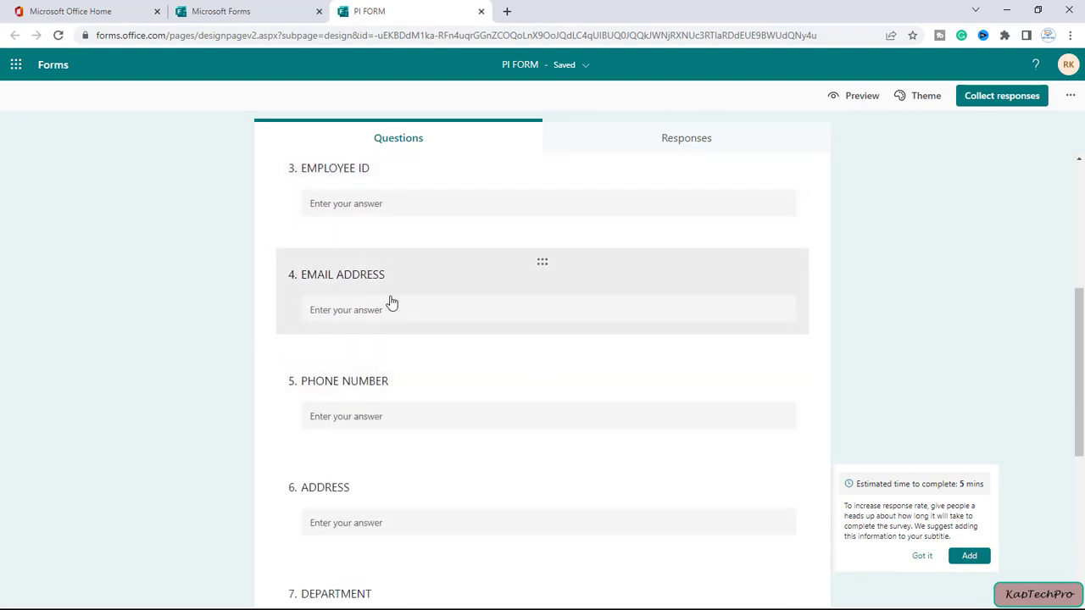
{"action": "scroll", "coordinate": [411, 458], "scroll_direction": "down", "scroll_amount": 3}
{"action": "scroll", "coordinate": [412, 467], "scroll_direction": "up", "scroll_amount": 7}
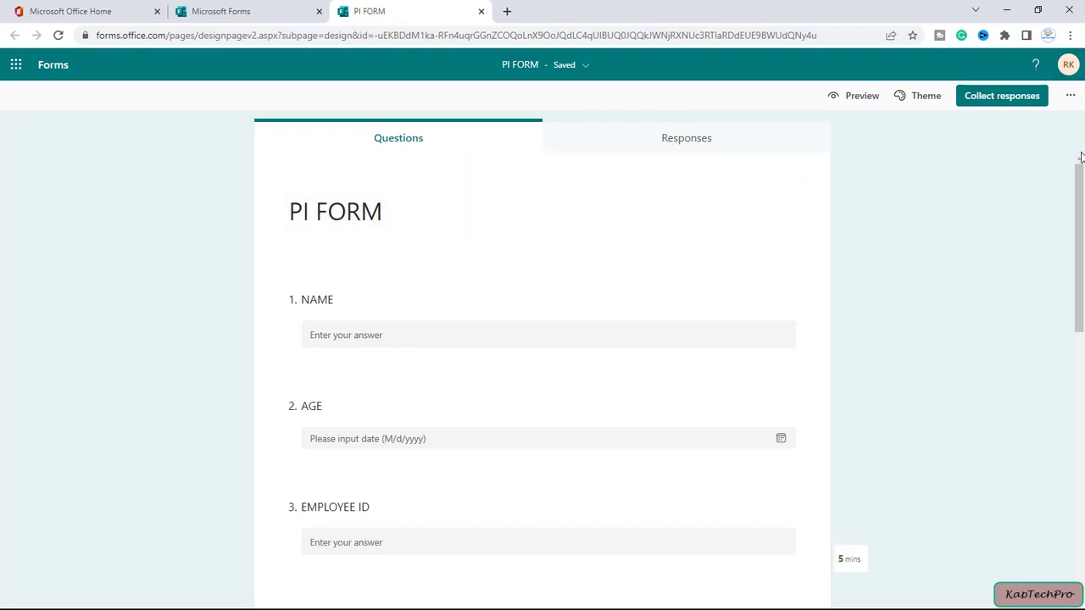
Open the form's multilingual settings and add Hindi (हिन्दी) as an additional language
{"action": "left_click", "coordinate": [1069, 97]}
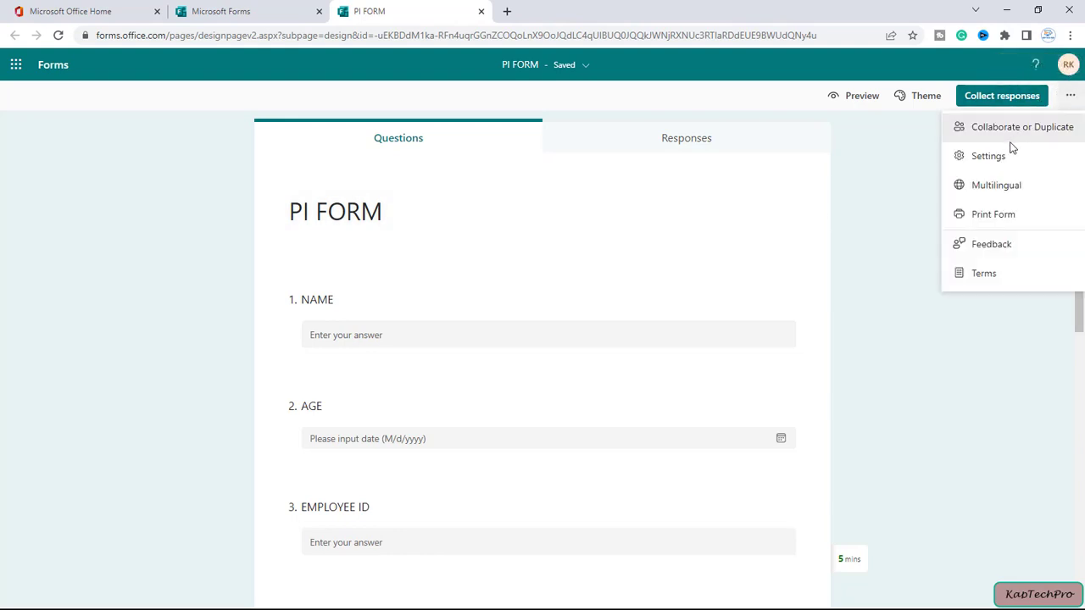
{"action": "left_click", "coordinate": [1009, 195]}
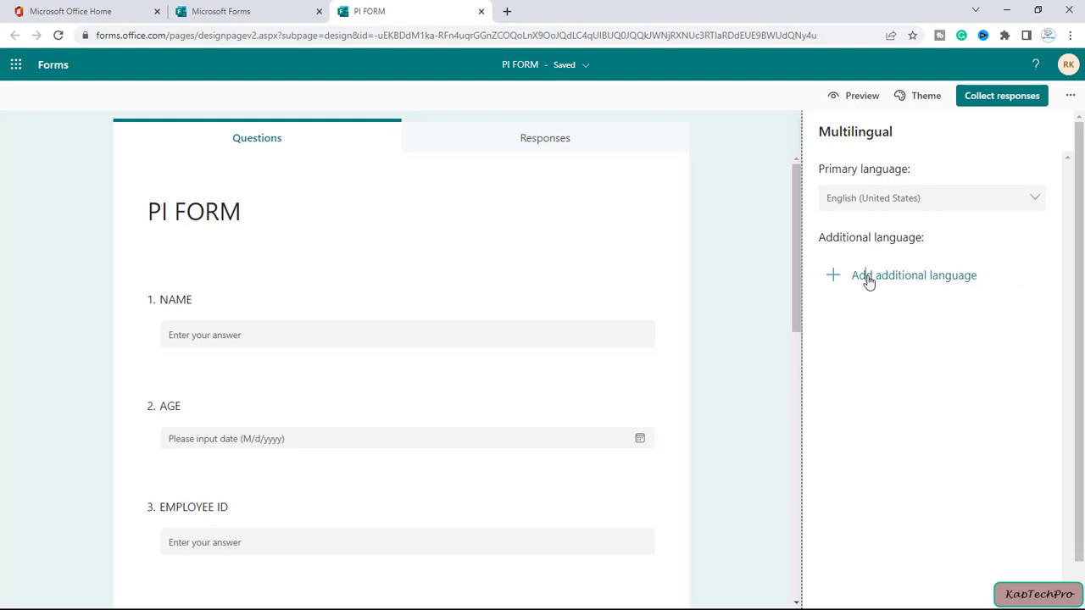
{"action": "left_click", "coordinate": [871, 280]}
{"action": "scroll", "coordinate": [935, 366], "scroll_direction": "down", "scroll_amount": 10}
{"action": "scroll", "coordinate": [935, 366], "scroll_direction": "down", "scroll_amount": 15}
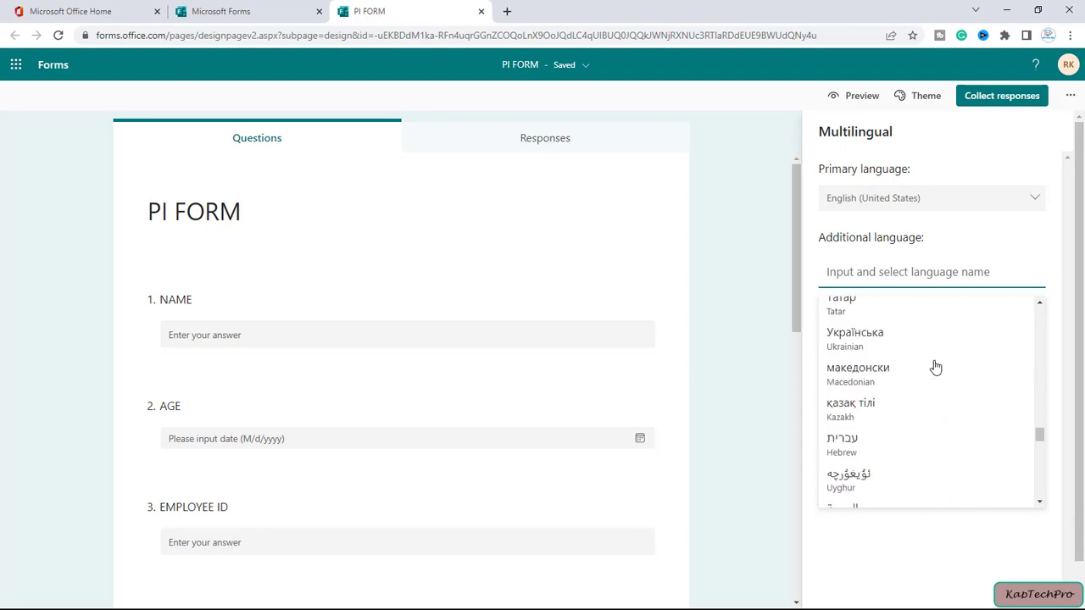
{"action": "scroll", "coordinate": [935, 366], "scroll_direction": "up", "scroll_amount": 18}
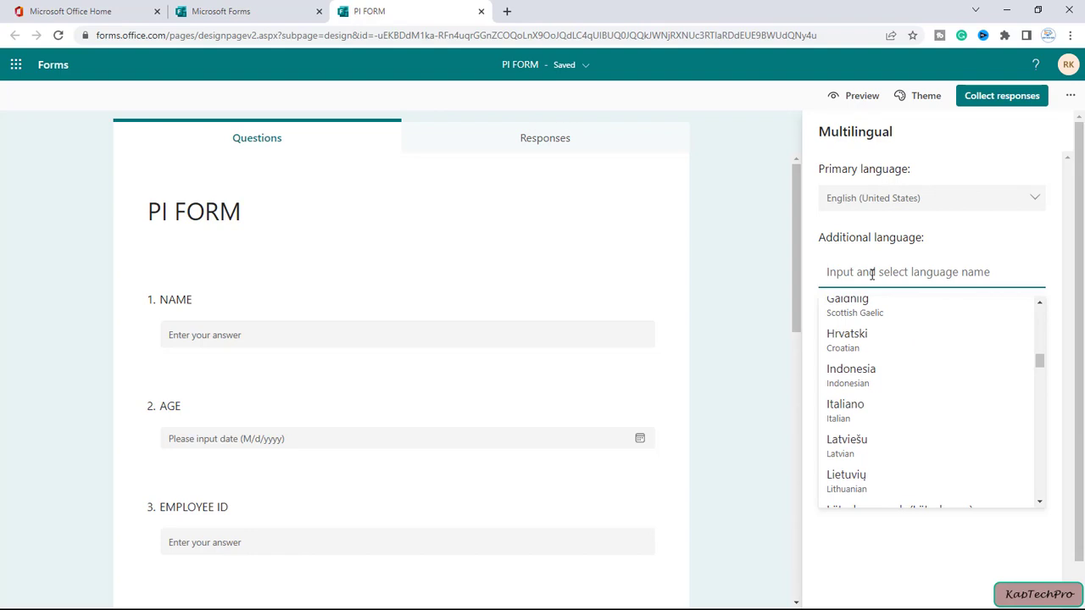
{"action": "type", "text": "hi"}
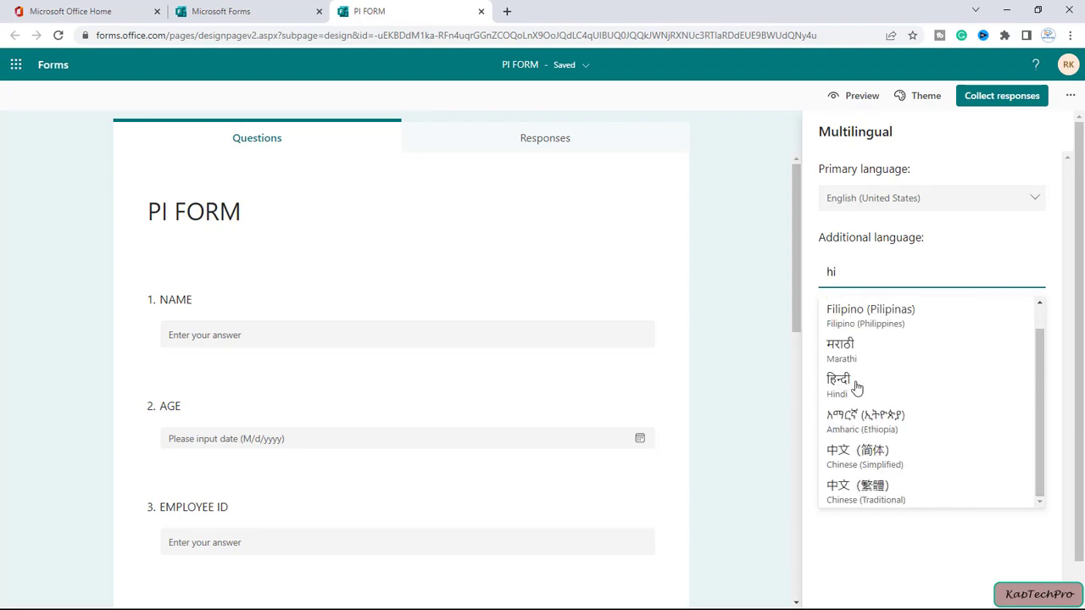
{"action": "left_click", "coordinate": [856, 387]}
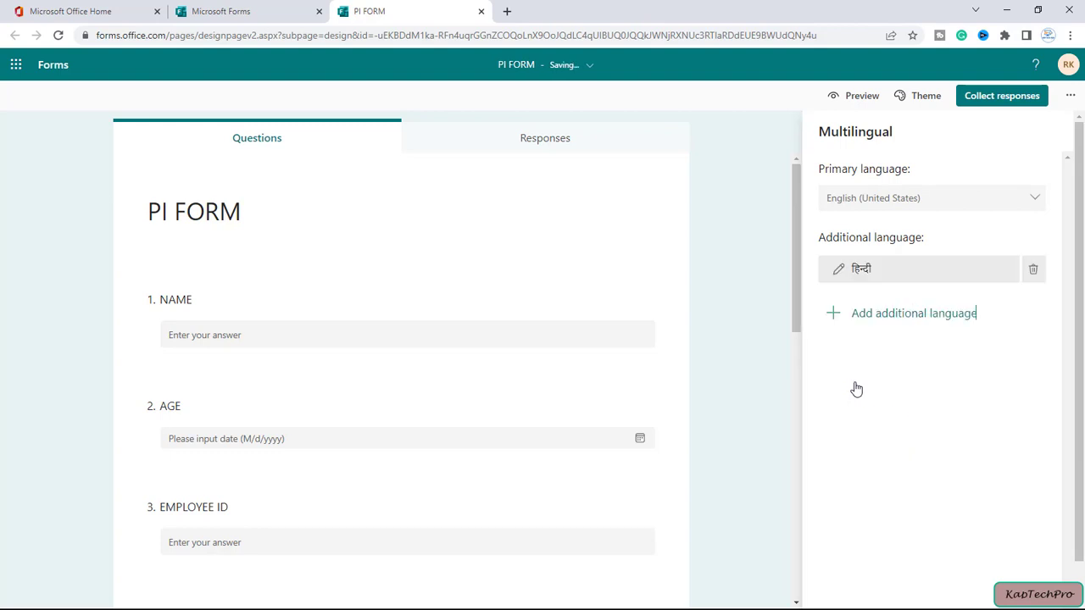
Examine the languages offered for a second additional form language and close the list without choosing one
{"action": "left_click", "coordinate": [876, 312]}
{"action": "scroll", "coordinate": [898, 458], "scroll_direction": "down", "scroll_amount": 1}
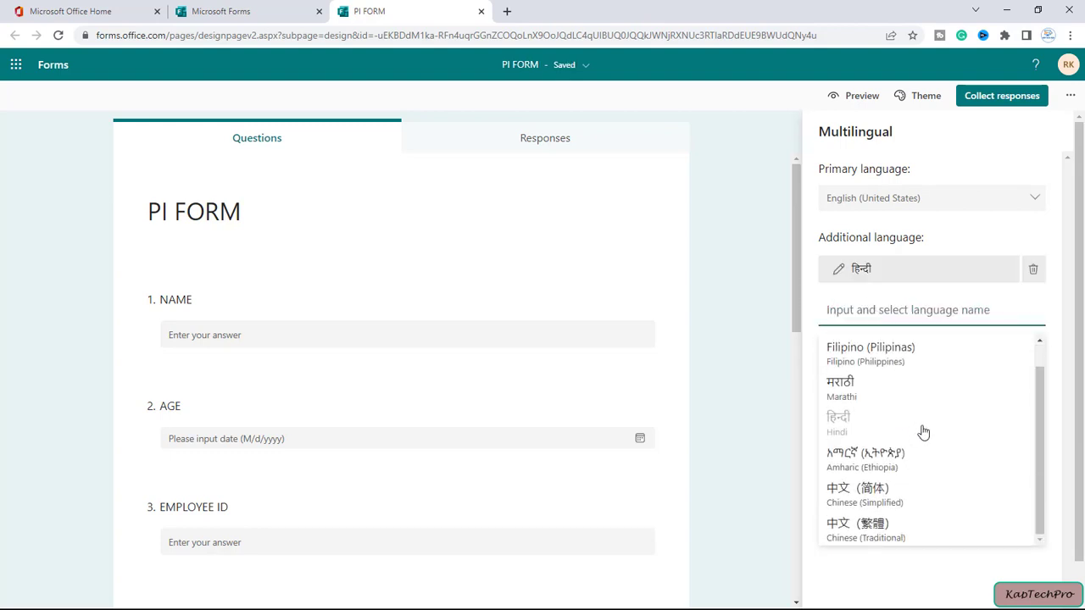
{"action": "scroll", "coordinate": [920, 434], "scroll_direction": "down", "scroll_amount": 1}
{"action": "scroll", "coordinate": [925, 444], "scroll_direction": "up", "scroll_amount": 1}
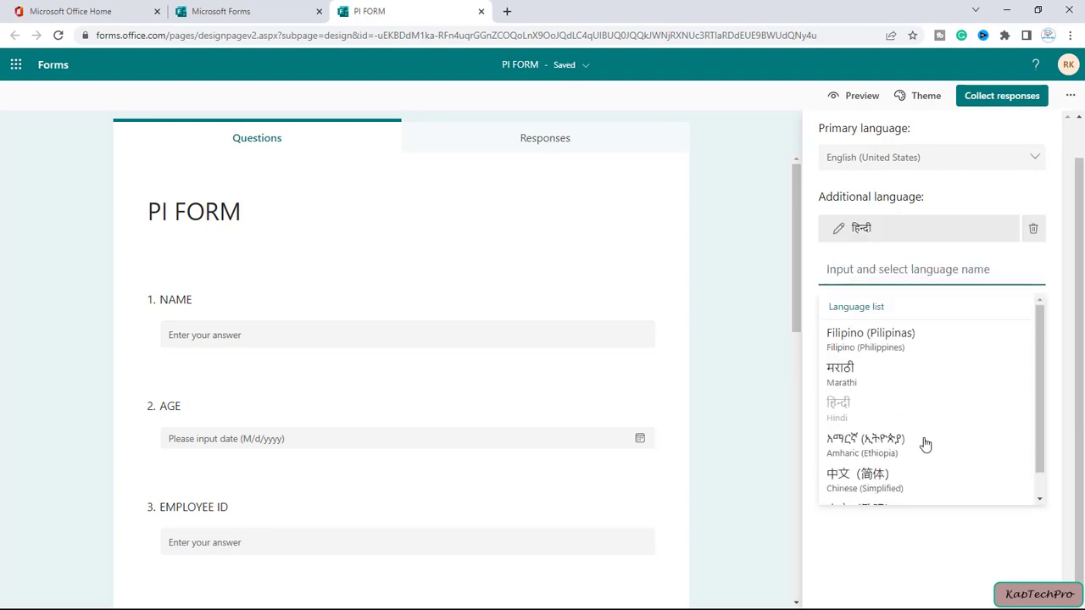
{"action": "scroll", "coordinate": [926, 444], "scroll_direction": "down", "scroll_amount": 1}
{"action": "scroll", "coordinate": [926, 444], "scroll_direction": "up", "scroll_amount": 1}
{"action": "left_click", "coordinate": [998, 554]}
{"action": "scroll", "coordinate": [899, 289], "scroll_direction": "up", "scroll_amount": 1}
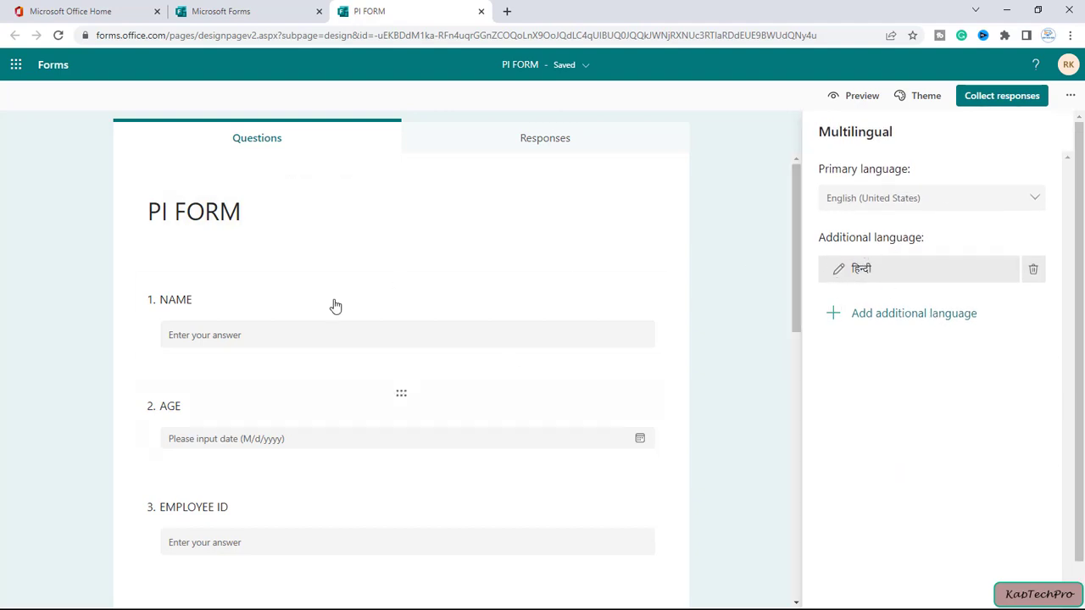
Edit the form's Hindi version, translating the NAME question as नाम with the Hindi Traditional keyboard, and return to the form editor
{"action": "left_click", "coordinate": [839, 270]}
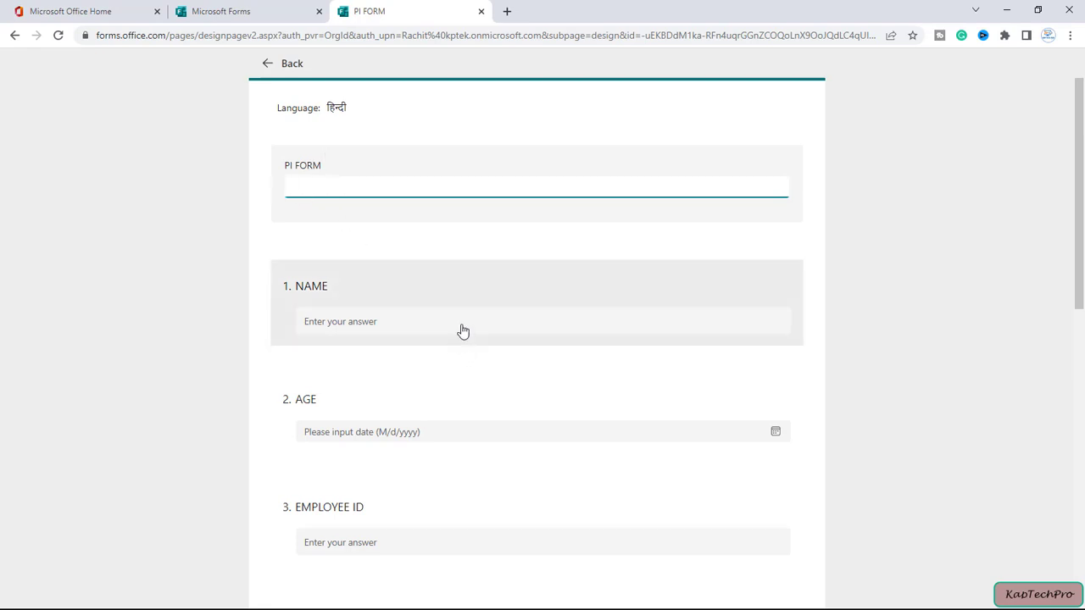
{"action": "left_click", "coordinate": [306, 269]}
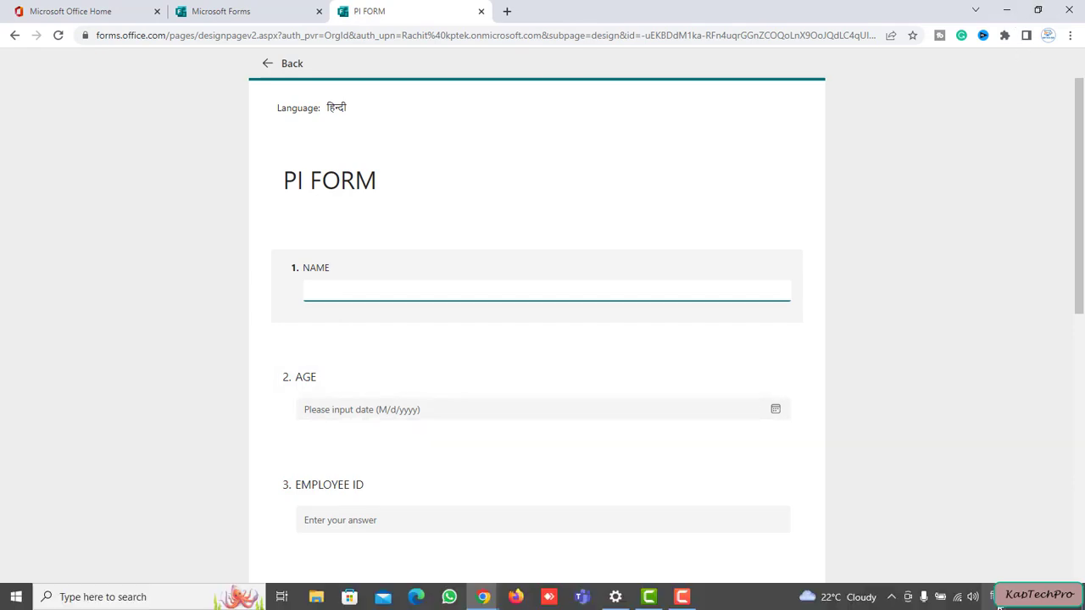
{"action": "left_click", "coordinate": [979, 600]}
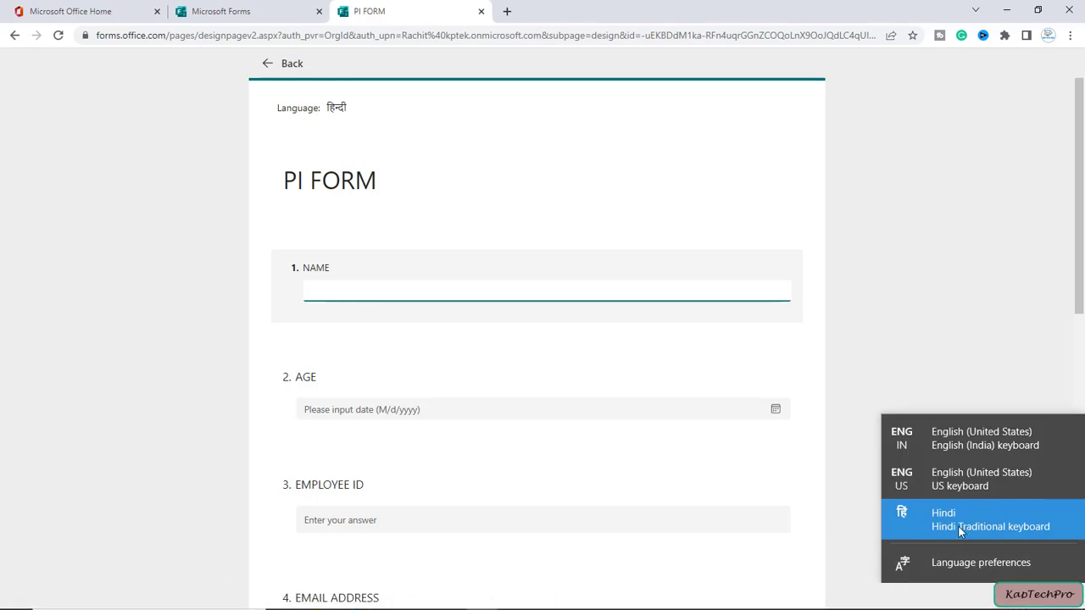
{"action": "left_click", "coordinate": [957, 525]}
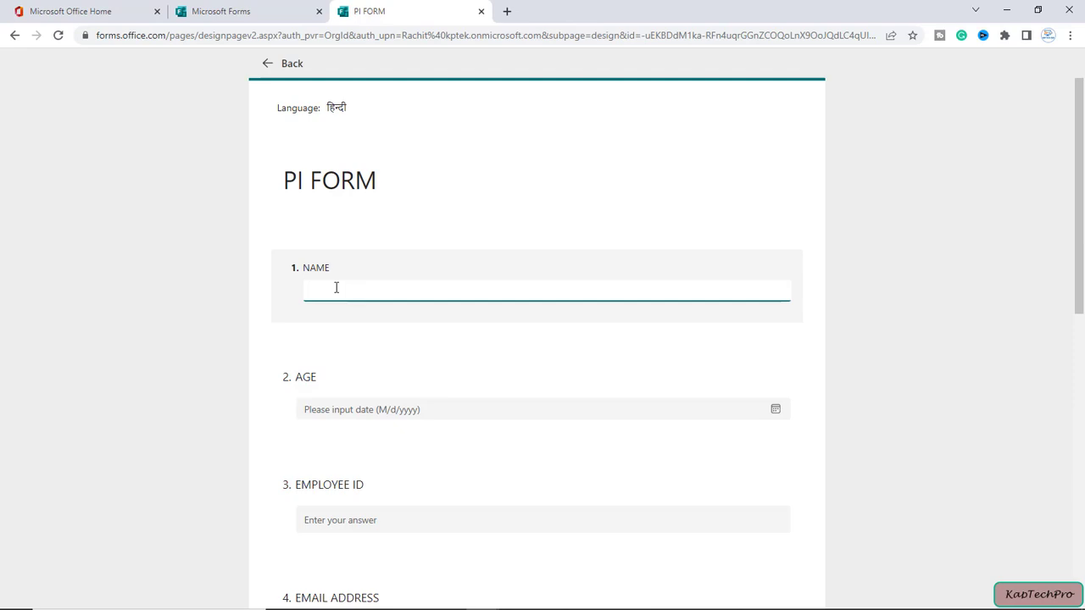
{"action": "left_click", "coordinate": [414, 237]}
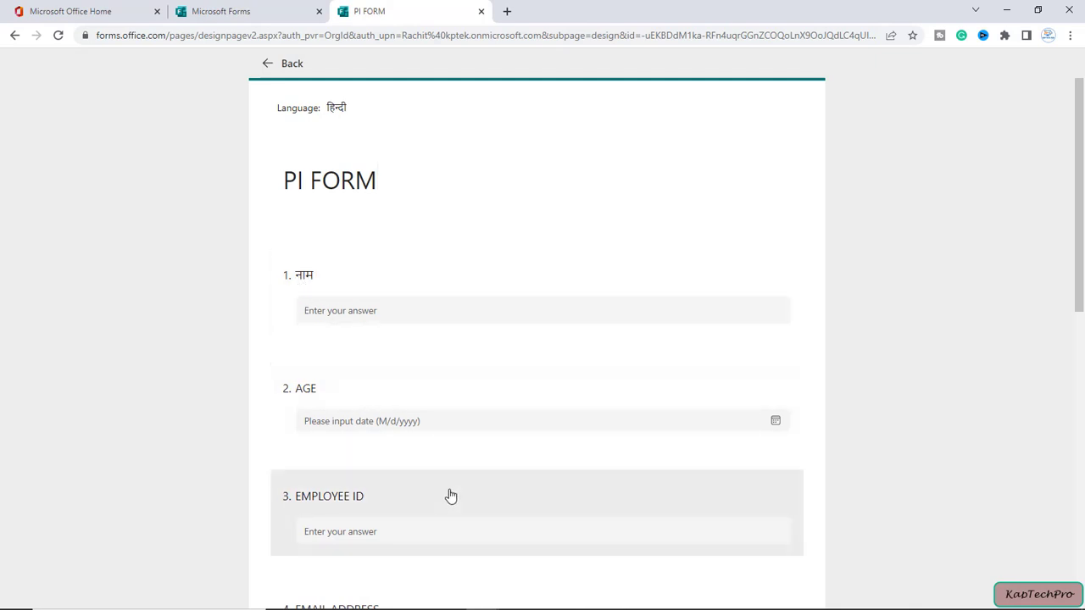
{"action": "scroll", "coordinate": [450, 497], "scroll_direction": "down", "scroll_amount": 2}
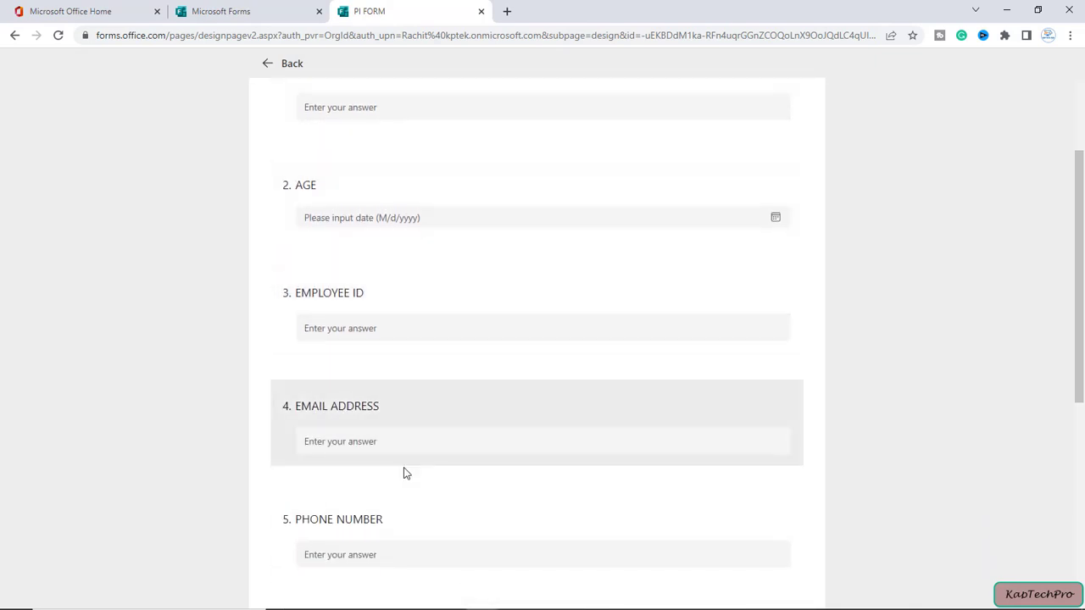
{"action": "scroll", "coordinate": [349, 242], "scroll_direction": "up", "scroll_amount": 3}
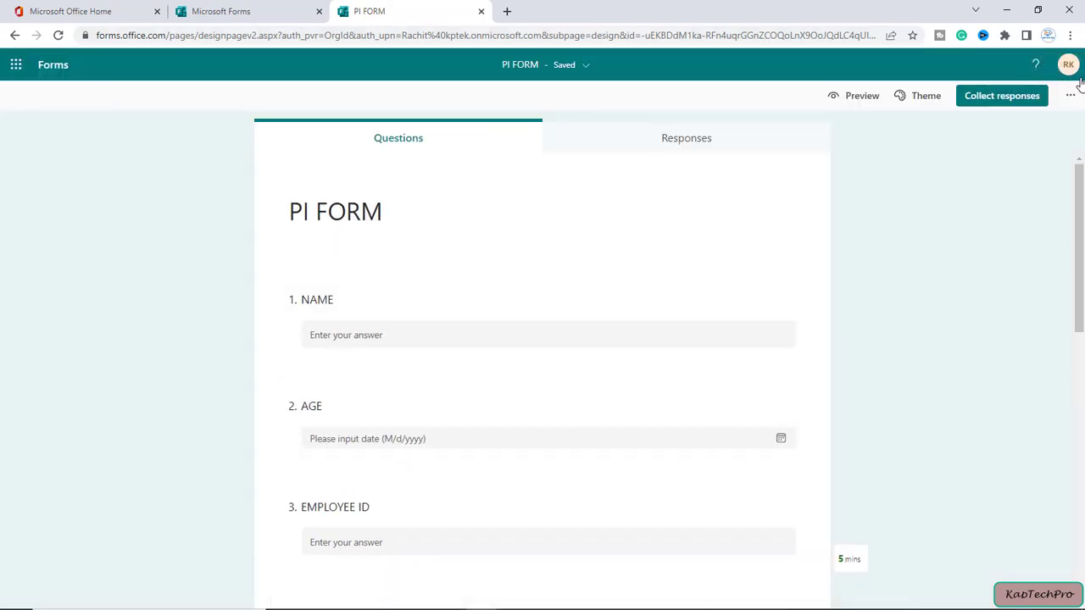
Open the response collection options for PI FORM and copy its response link
{"action": "left_click", "coordinate": [1026, 101]}
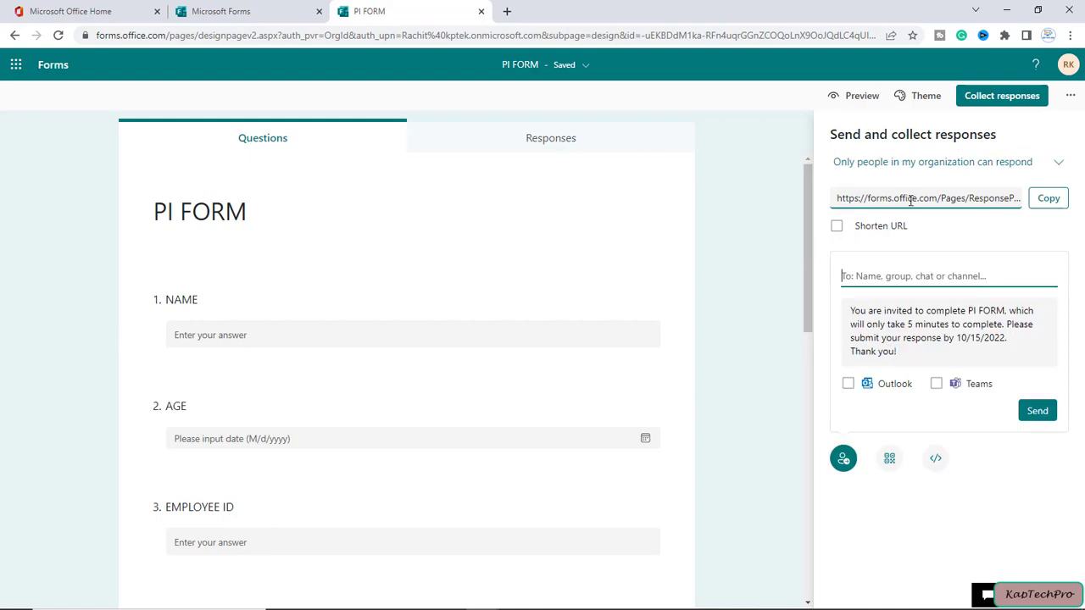
{"action": "left_click", "coordinate": [1049, 280]}
{"action": "left_click", "coordinate": [1054, 202]}
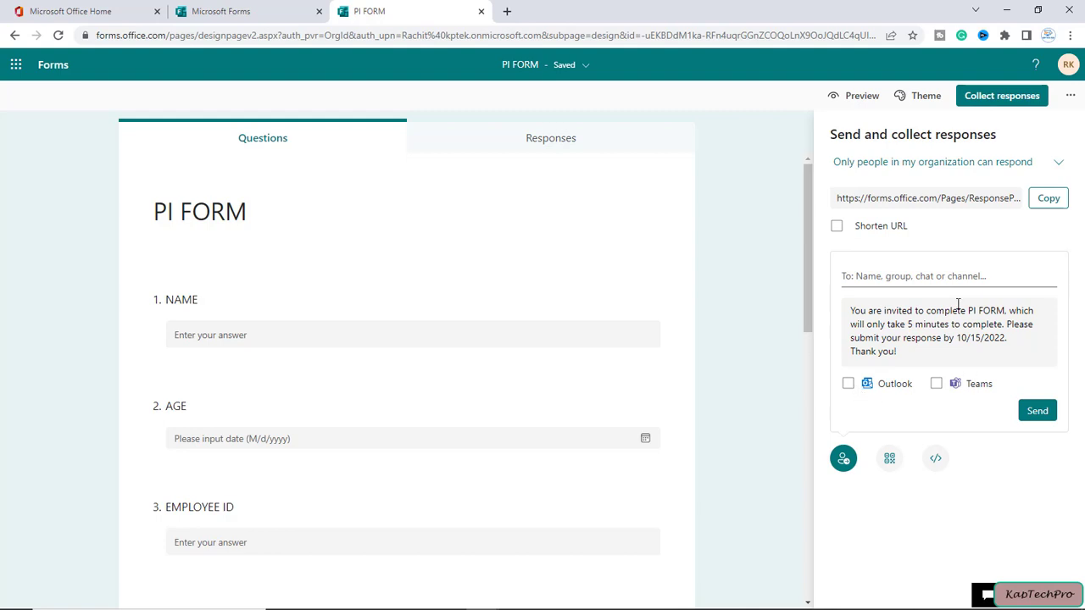
{"action": "left_click", "coordinate": [1038, 198]}
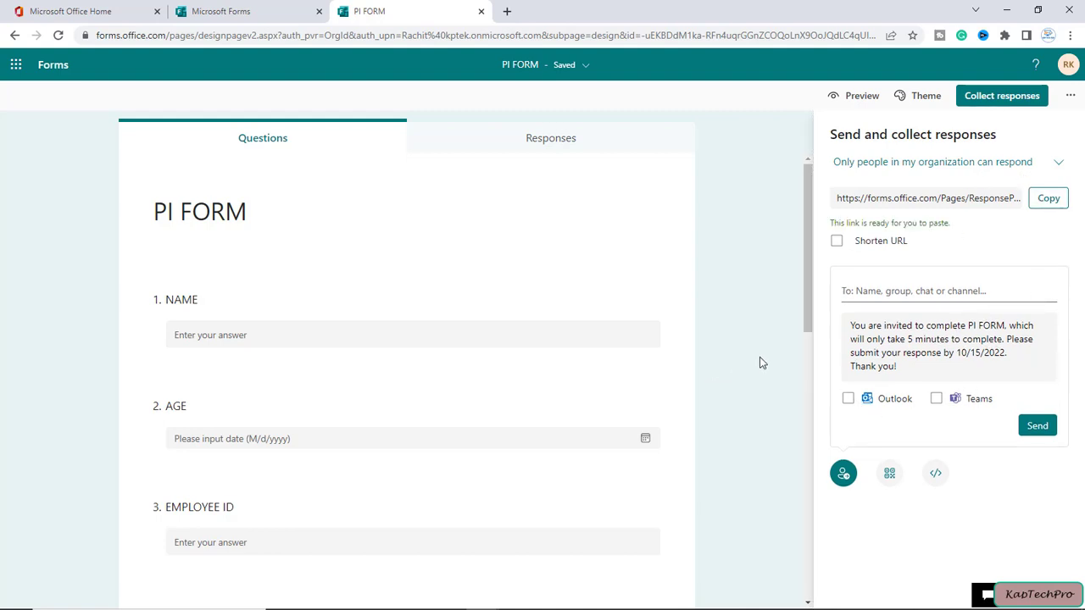
Open a new Incognito window and load the copied PI FORM response link in it
{"action": "left_click", "coordinate": [1071, 36]}
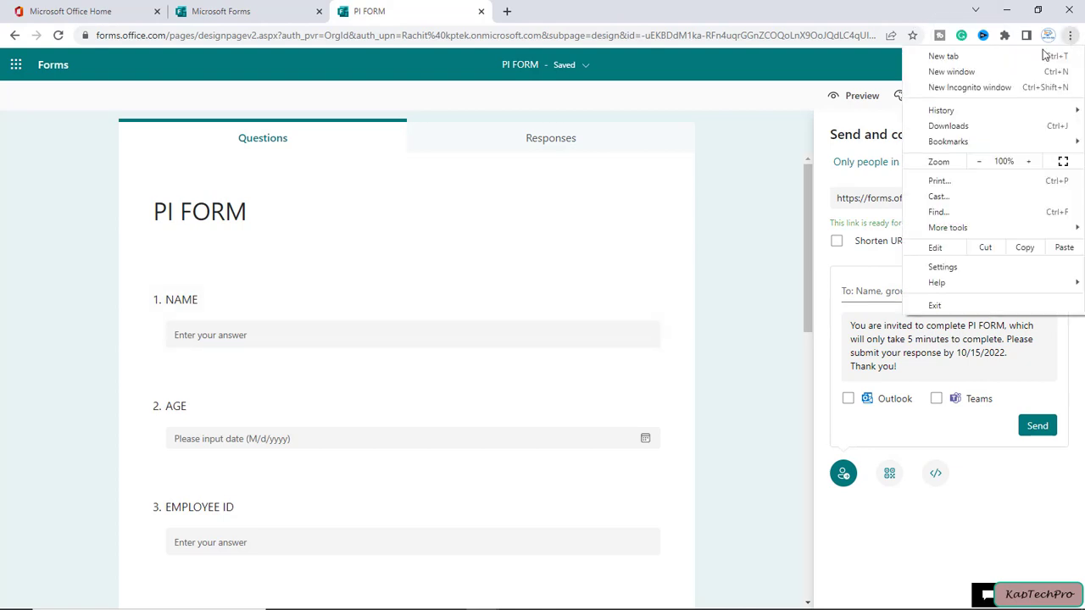
{"action": "left_click", "coordinate": [989, 88]}
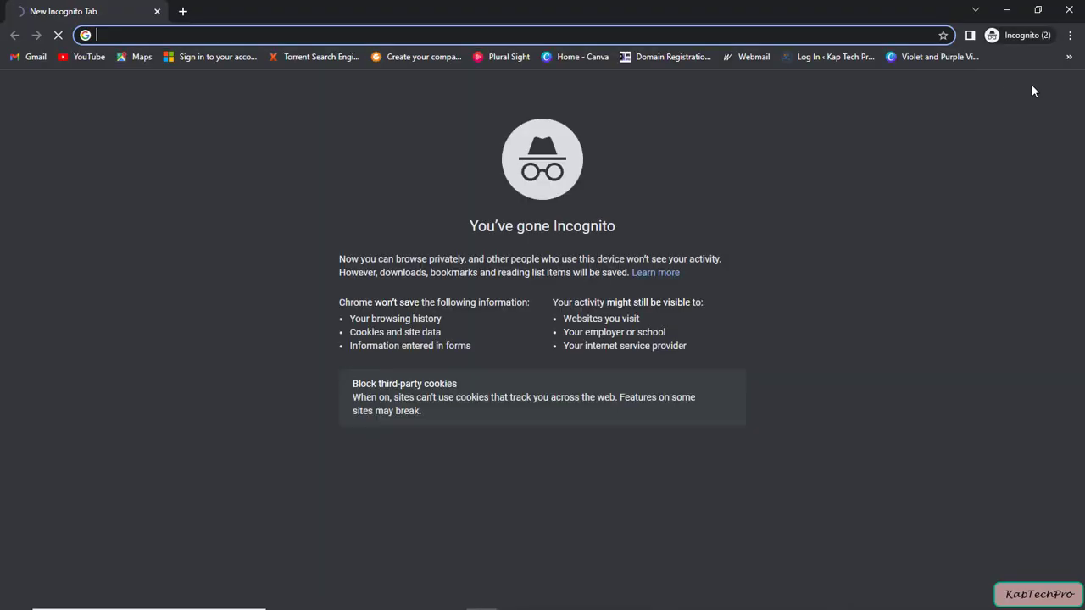
{"action": "key", "text": "ctrl+v"}
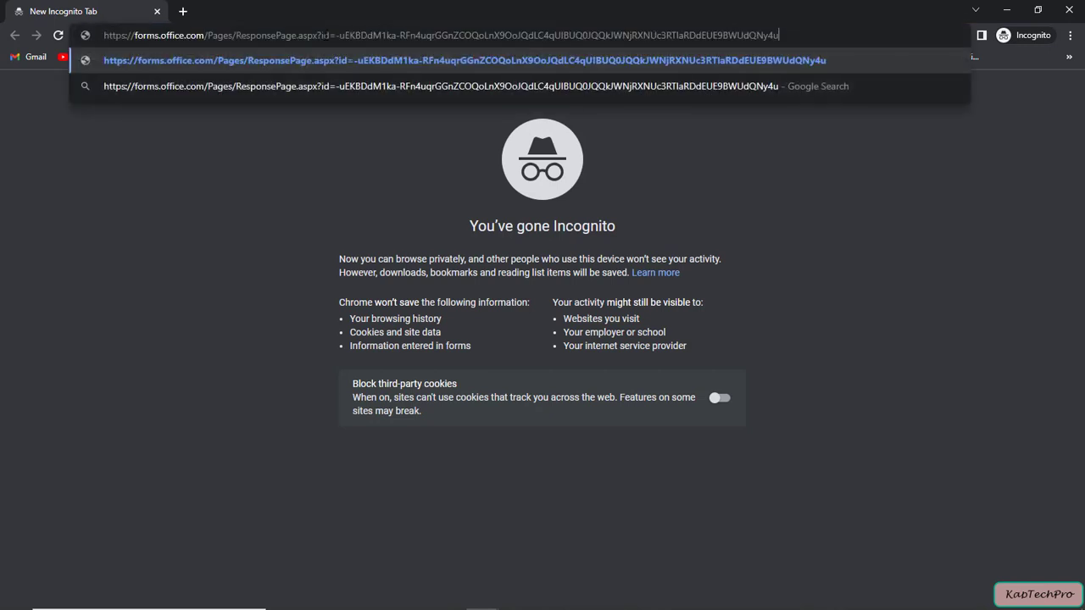
{"action": "key", "text": "Return"}
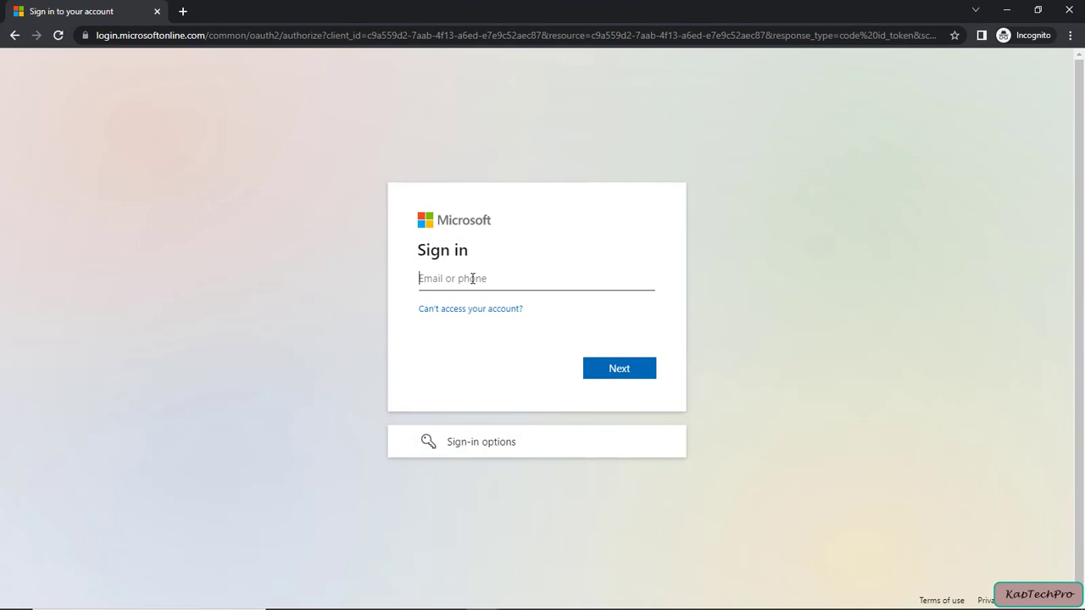
Sign in to Microsoft with the respondent's account e-mail and password to reach the form
{"action": "key", "text": "ctrl+v"}
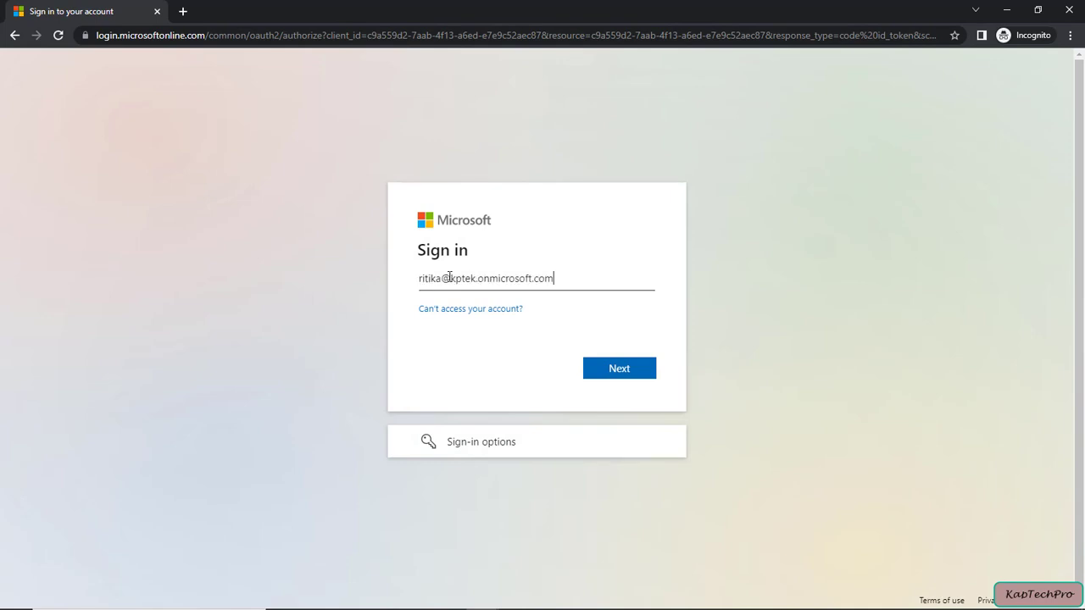
{"action": "key", "text": "Return"}
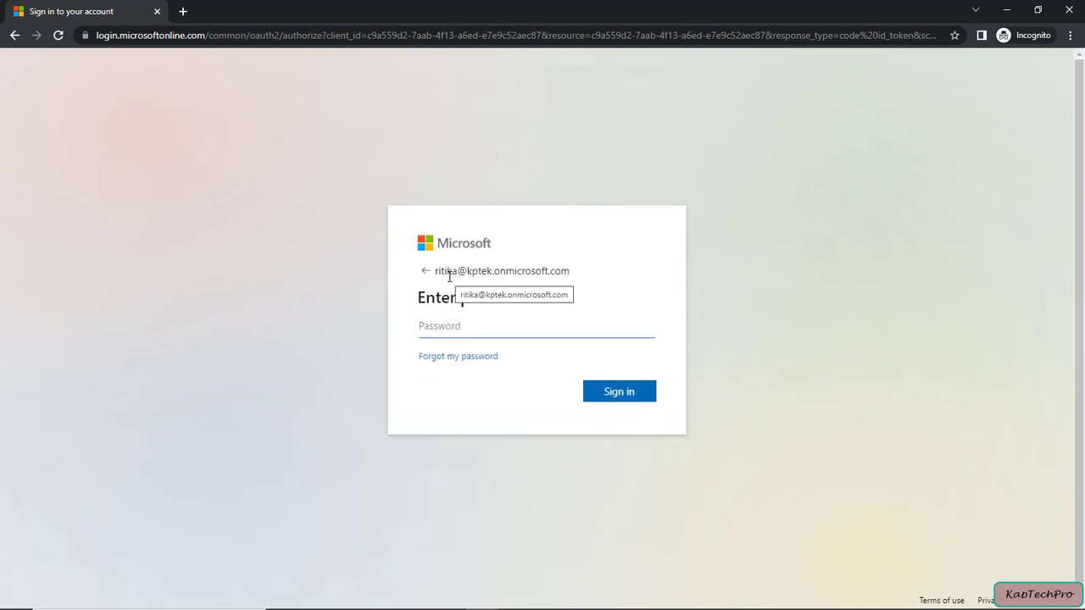
{"action": "type", "text": "p"}
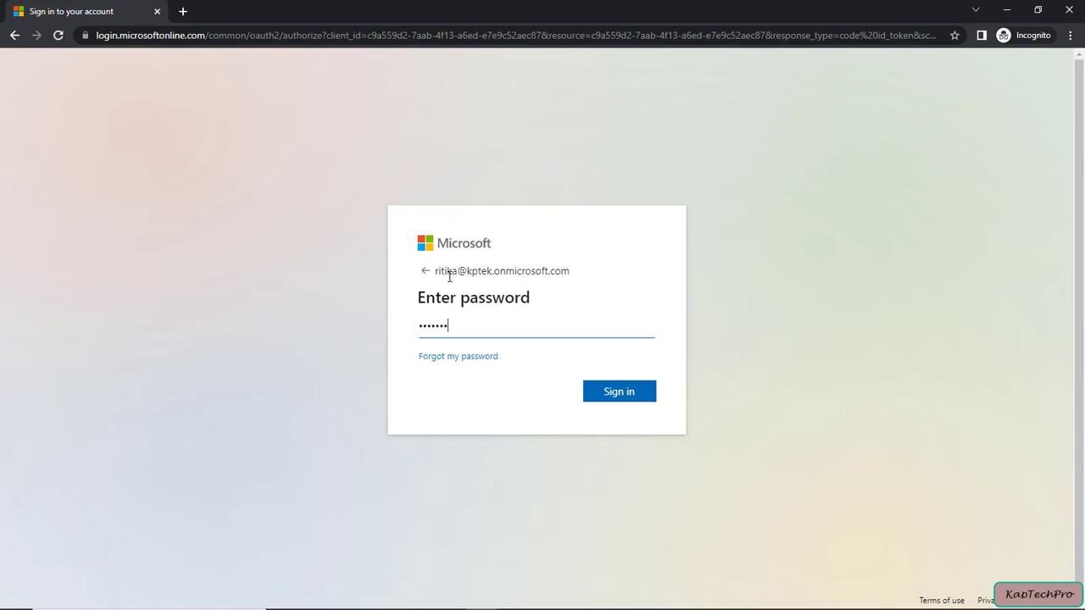
{"action": "left_click", "coordinate": [585, 391]}
{"action": "left_click", "coordinate": [622, 402]}
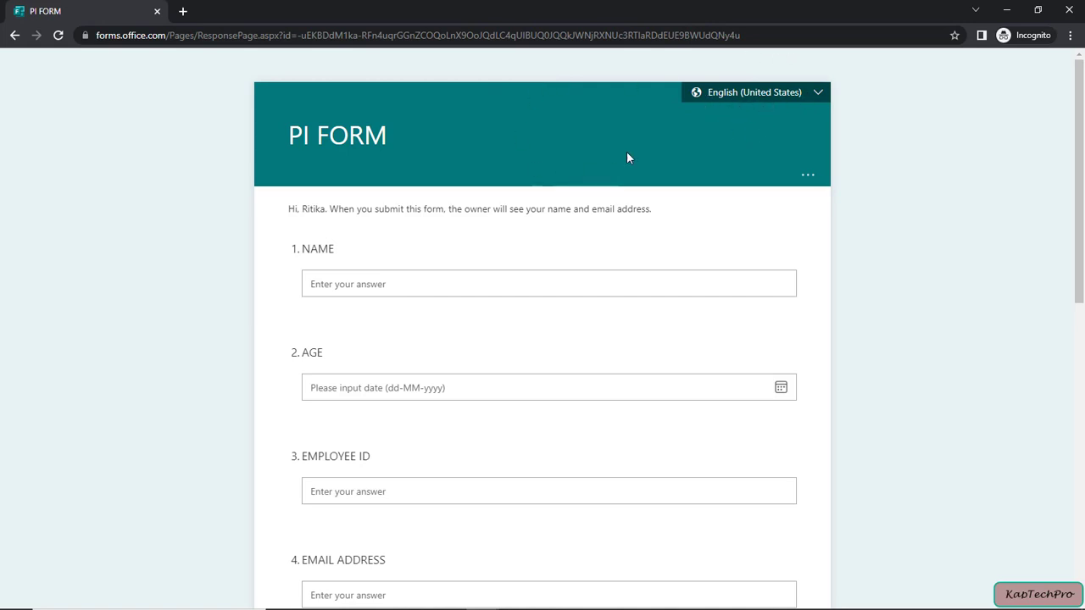
Switch the response form's language to हिन्दी and check how its questions and answer fields are displayed
{"action": "left_click", "coordinate": [818, 100]}
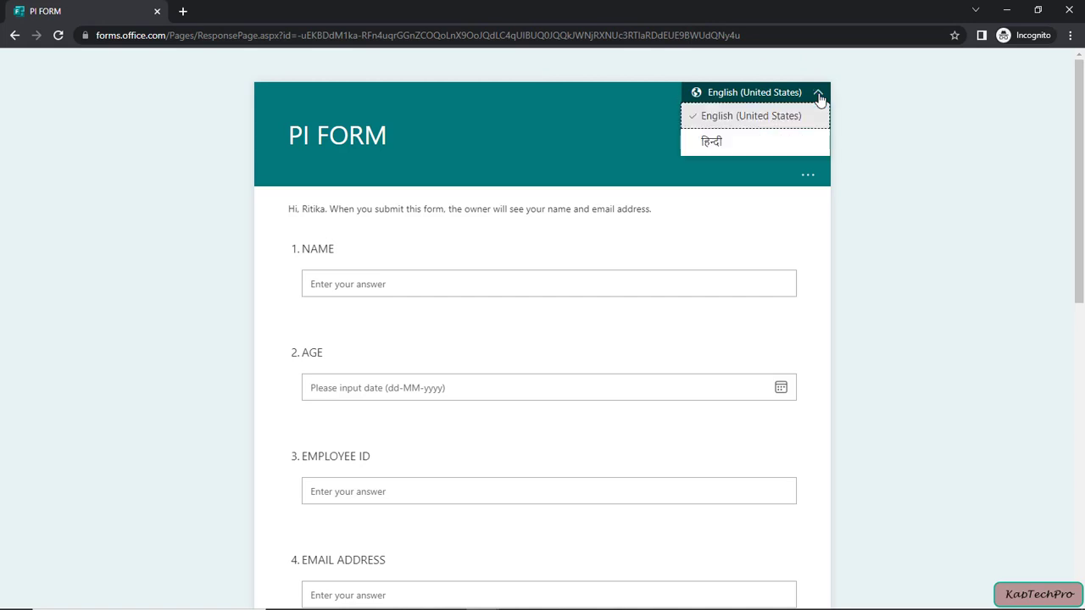
{"action": "left_click", "coordinate": [723, 146]}
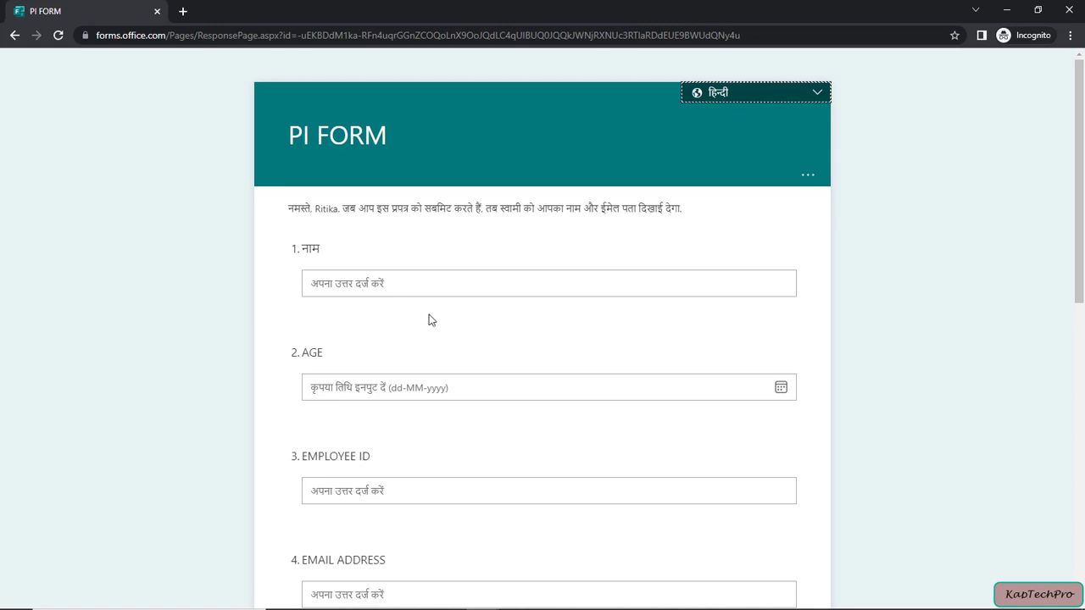
{"action": "scroll", "coordinate": [430, 288], "scroll_direction": "down", "scroll_amount": 1}
{"action": "scroll", "coordinate": [416, 305], "scroll_direction": "up", "scroll_amount": 1}
{"action": "left_click", "coordinate": [354, 282]}
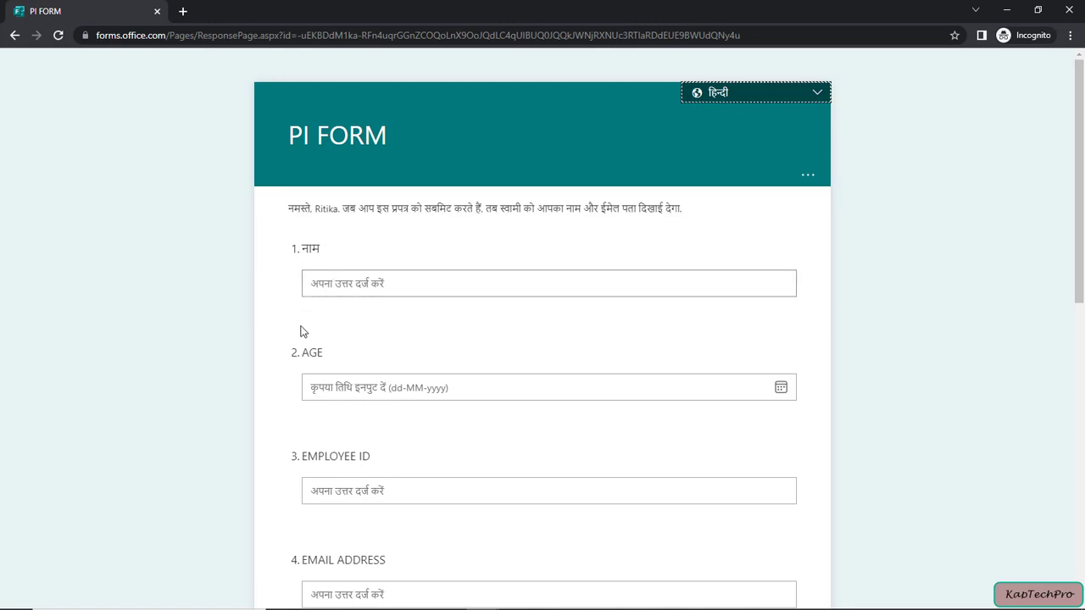
{"action": "scroll", "coordinate": [358, 503], "scroll_direction": "down", "scroll_amount": 2}
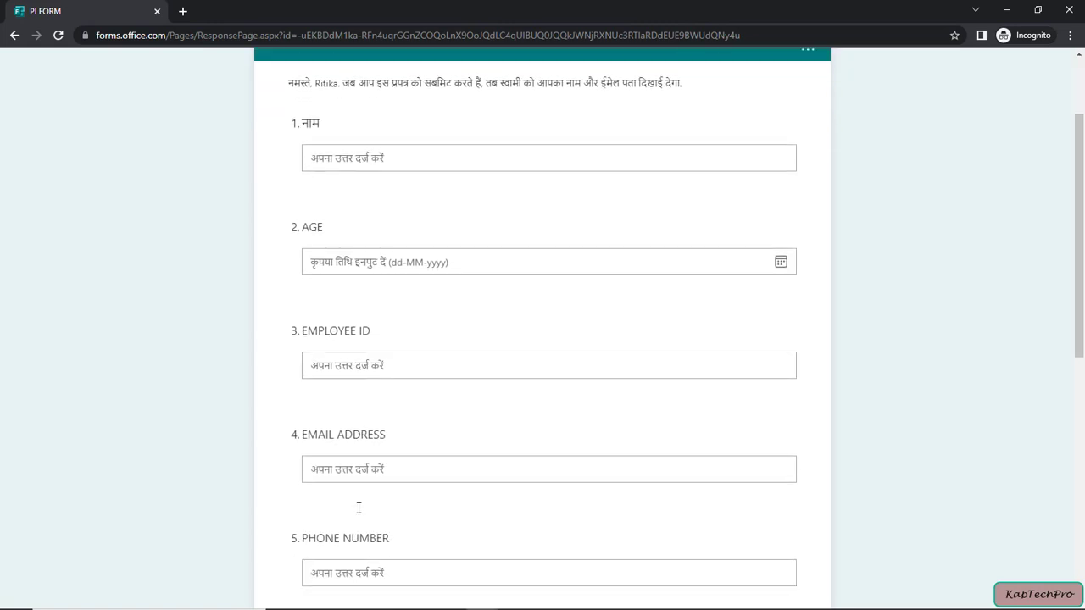
{"action": "scroll", "coordinate": [358, 509], "scroll_direction": "up", "scroll_amount": 2}
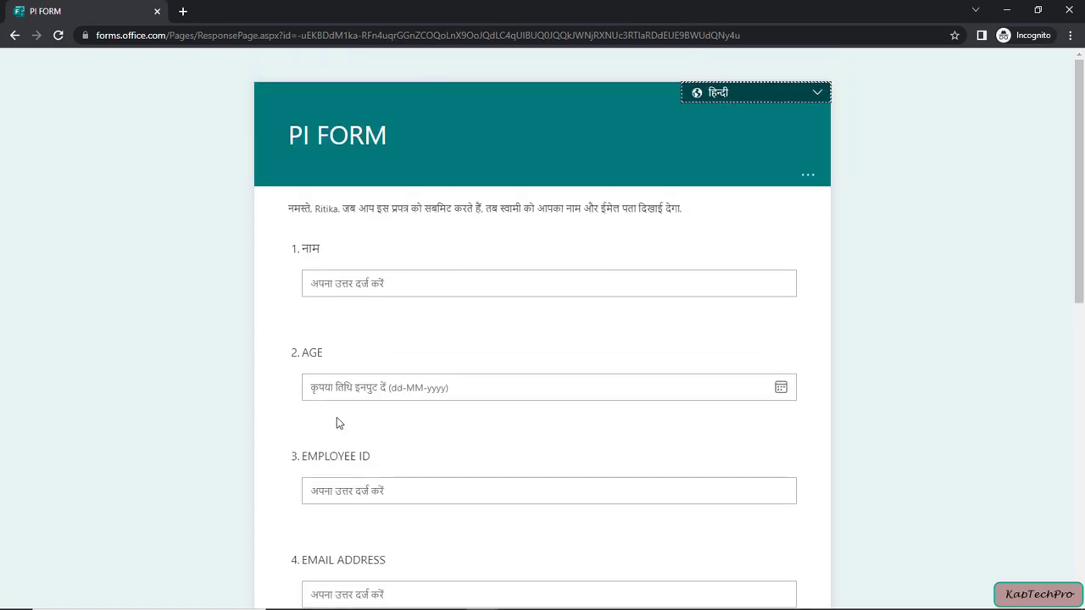